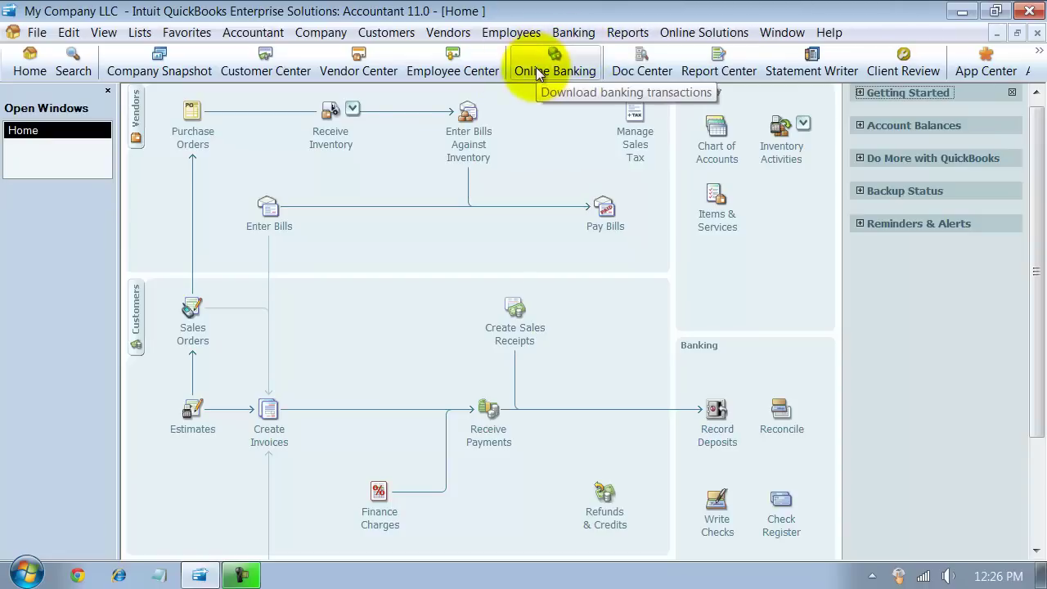
click(573, 33)
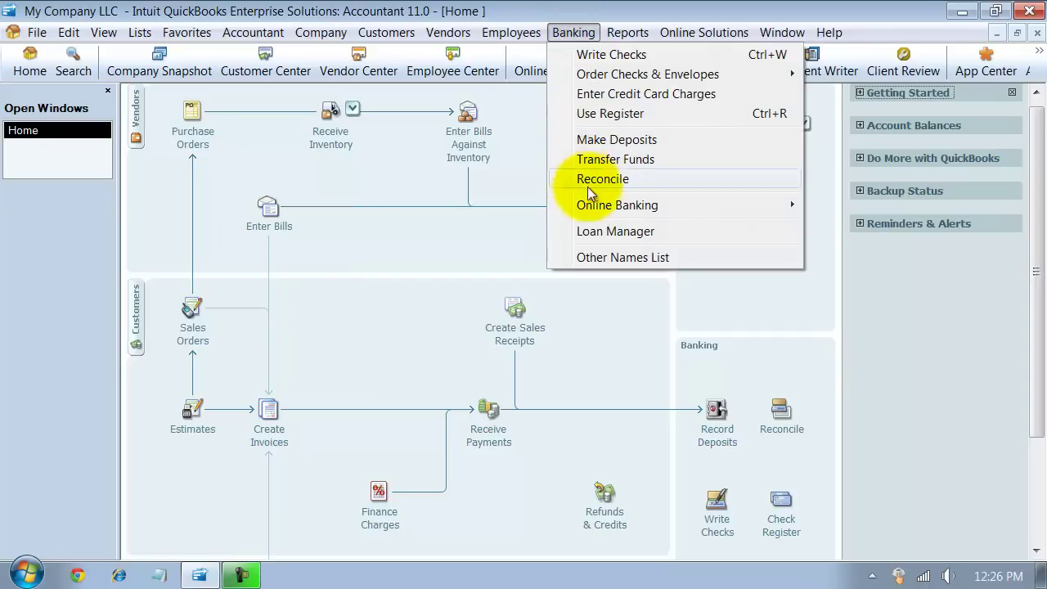
mouse_move(584, 205)
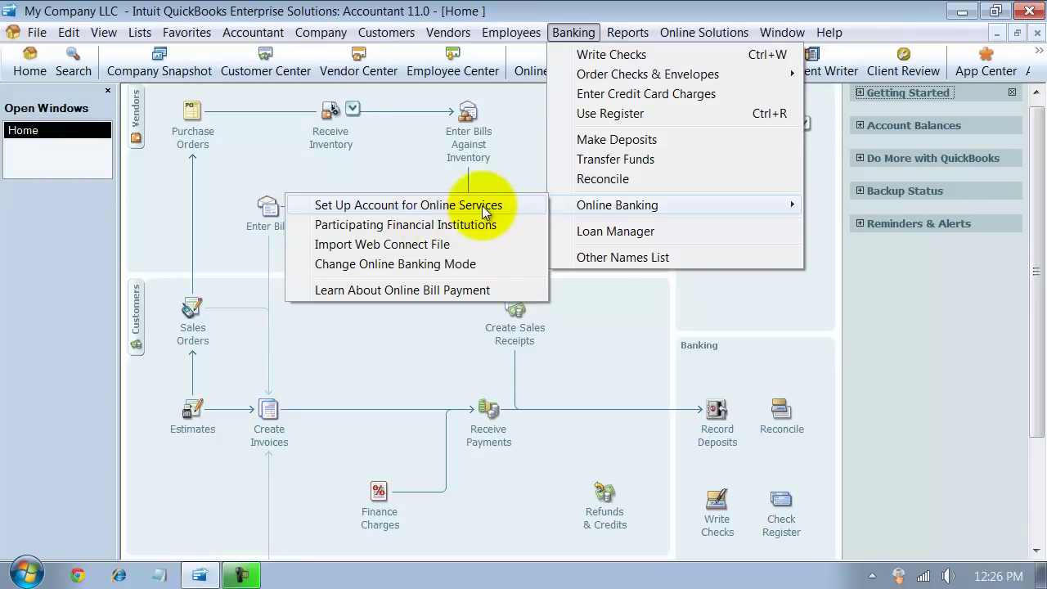
click(244, 175)
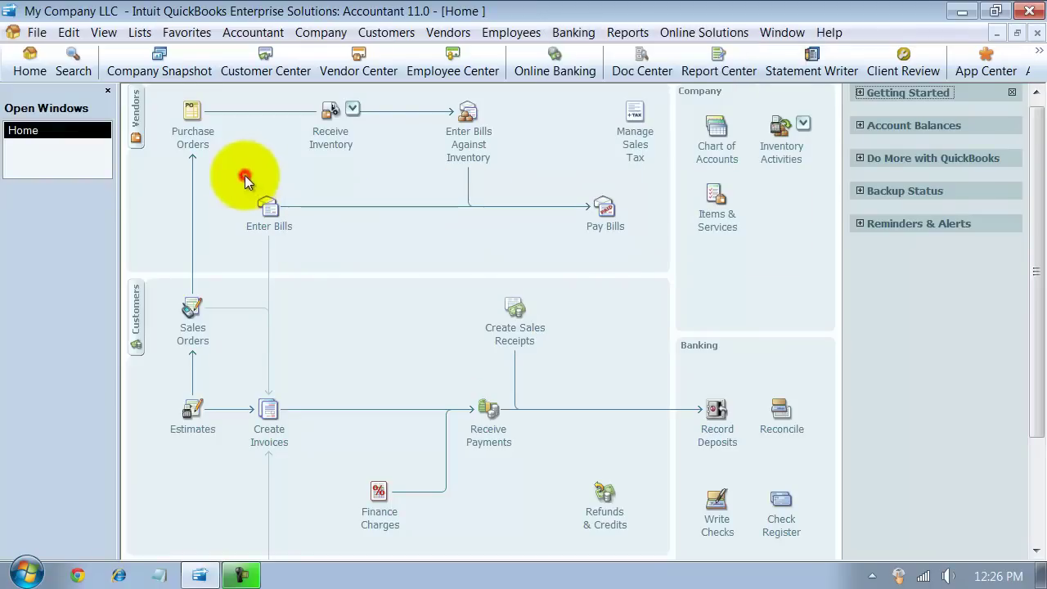
Inspect Bank Account A's edit form from the chart of accounts, cancel without changes and close the account list
click(715, 150)
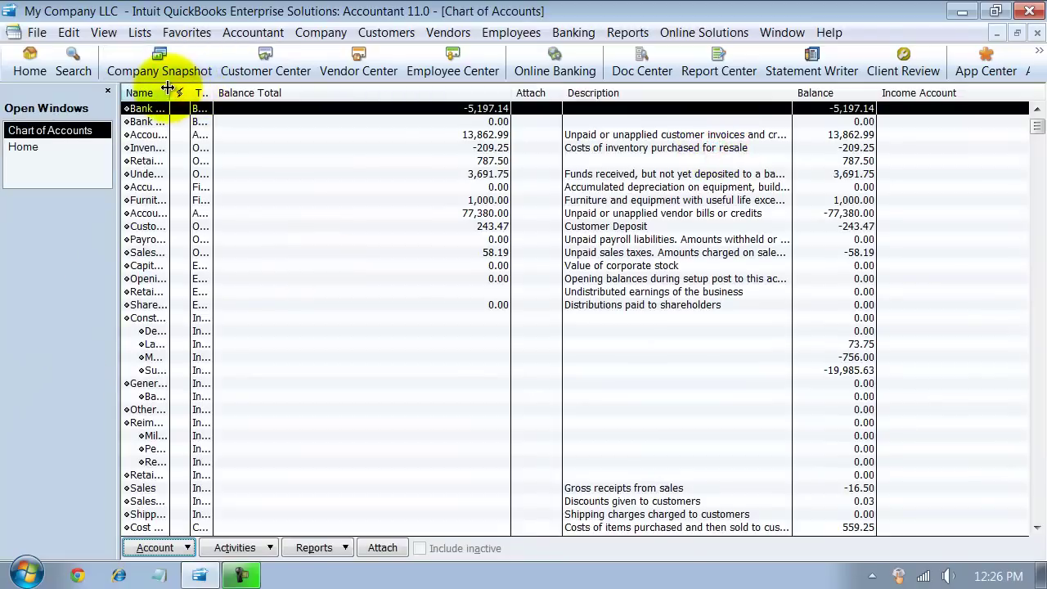
drag(187, 90, 435, 81)
right_click(219, 112)
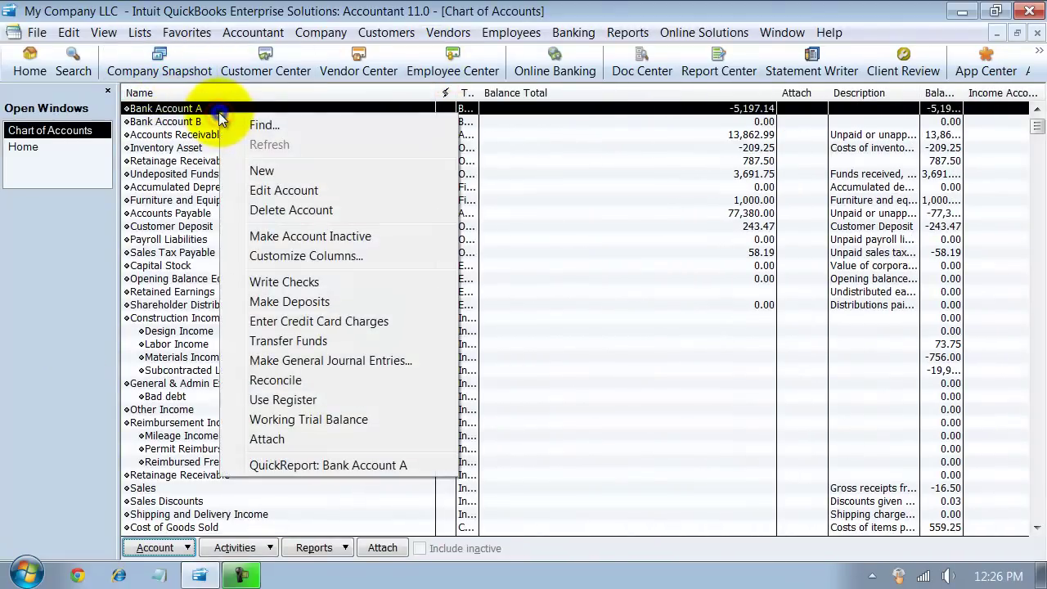
click(336, 193)
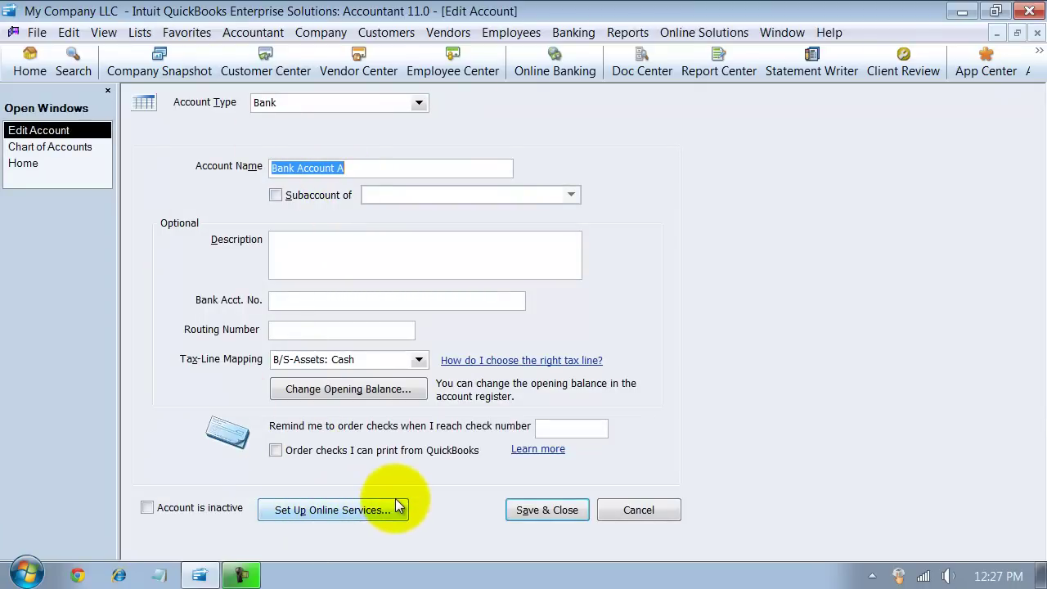
click(622, 504)
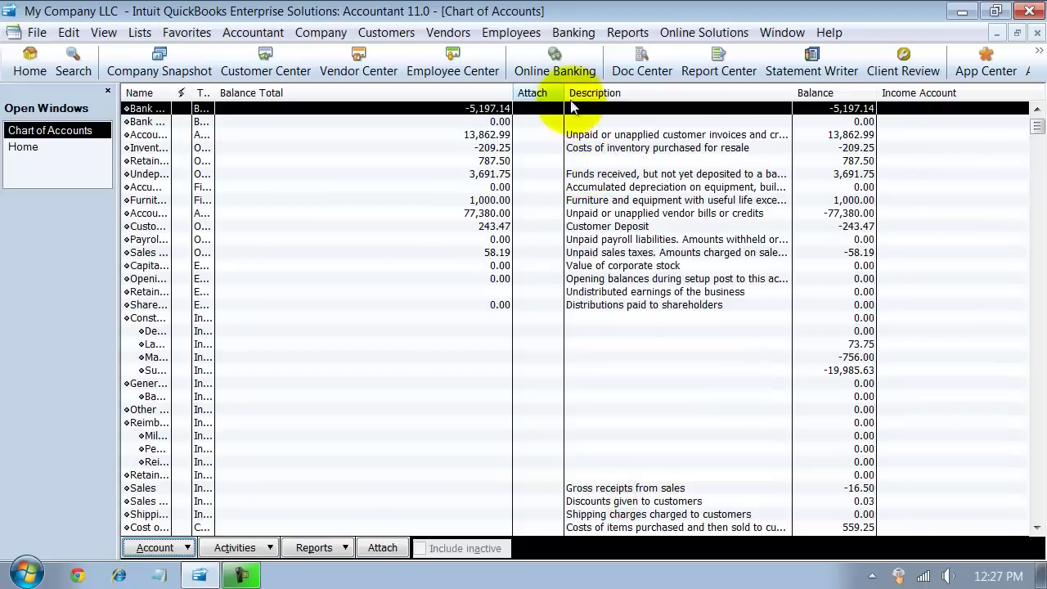
click(1037, 33)
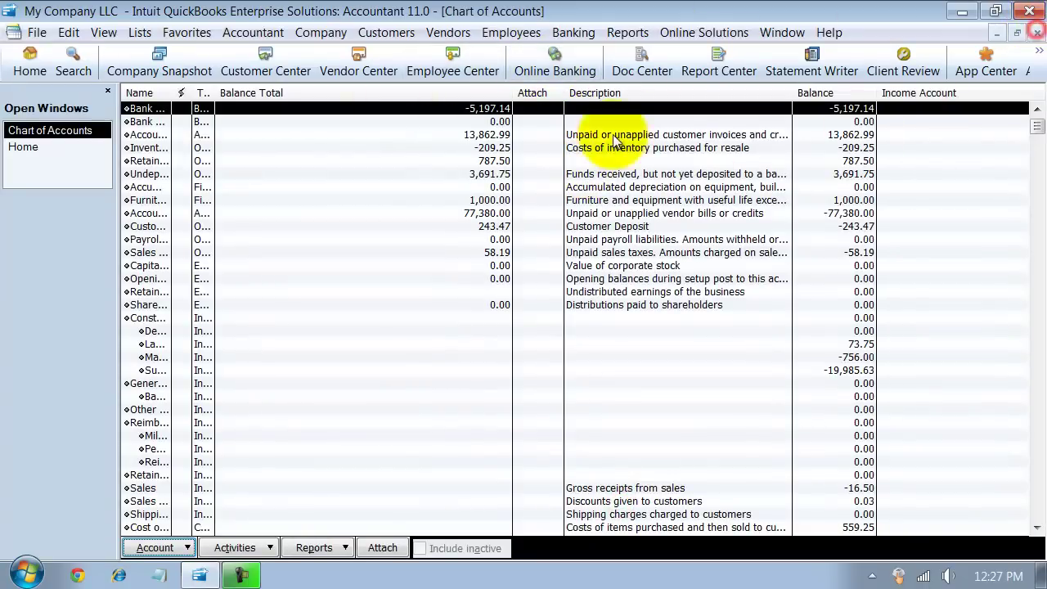
Start the online banking setup, allow all open windows to close temporarily, and choose Bank Account A as the account to connect
click(552, 72)
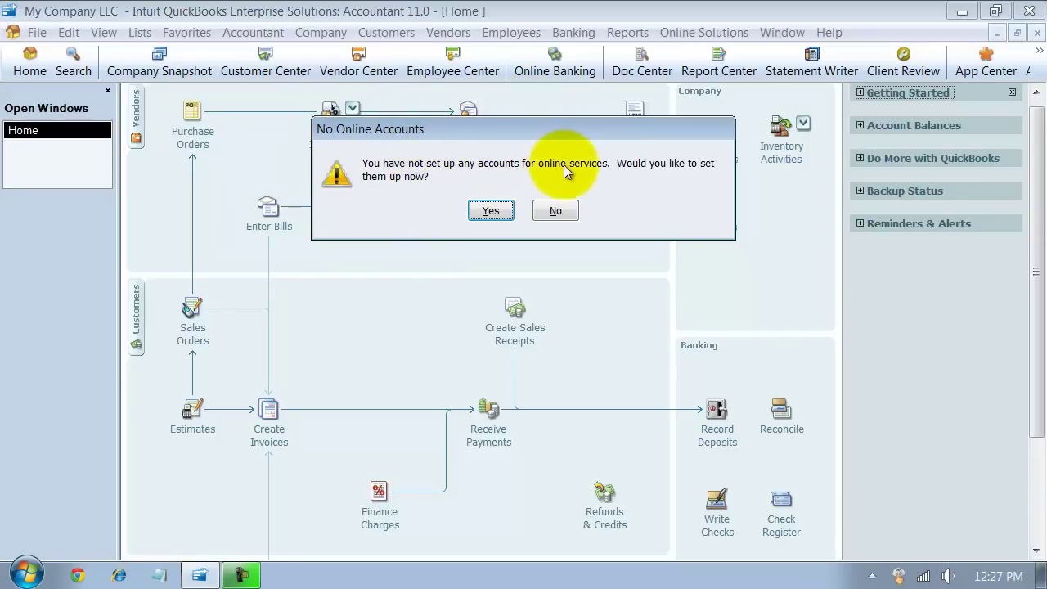
click(491, 211)
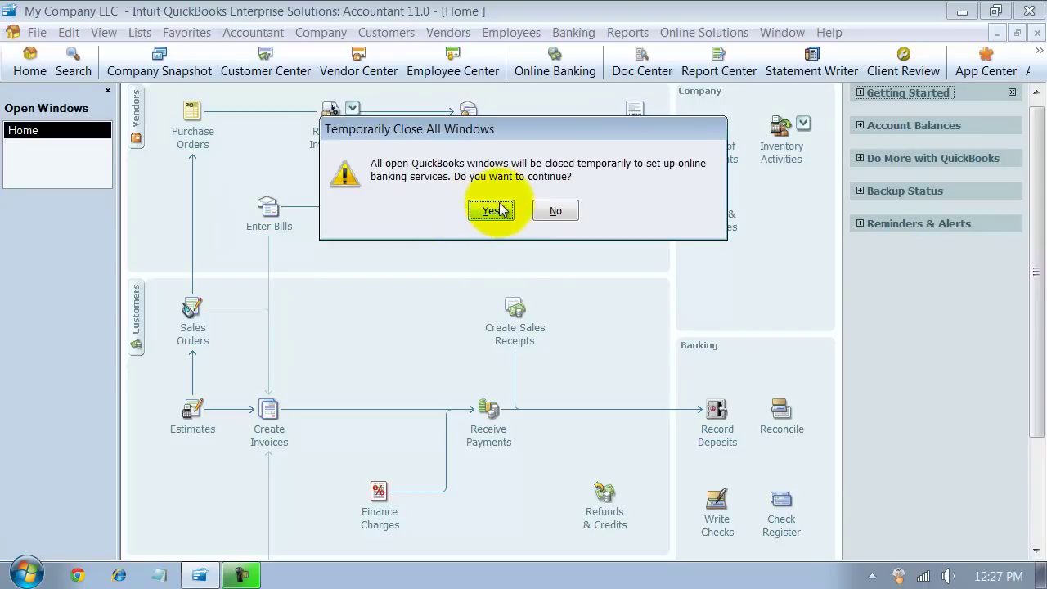
click(496, 211)
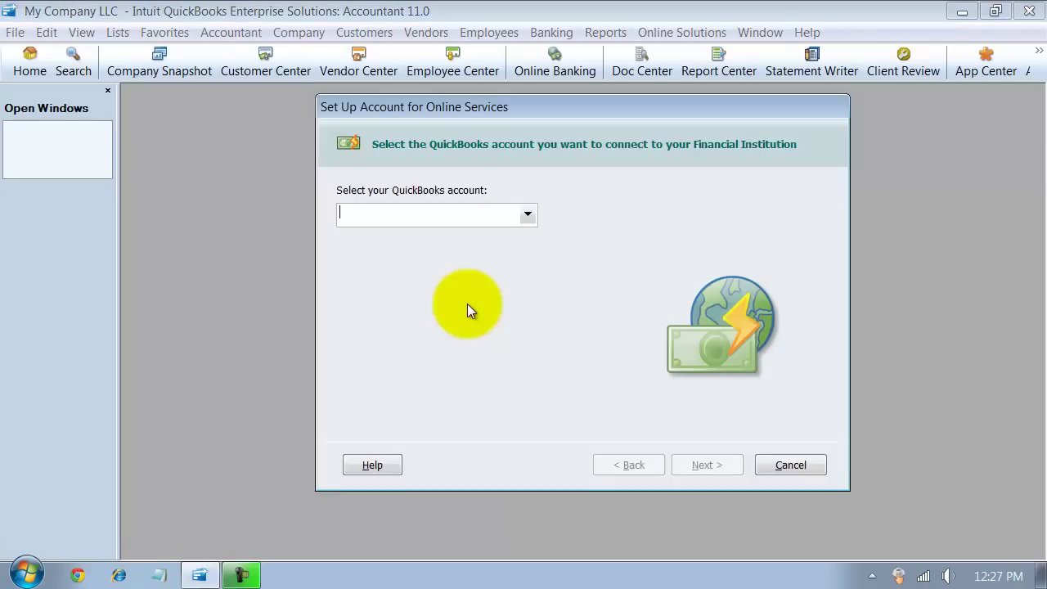
click(526, 214)
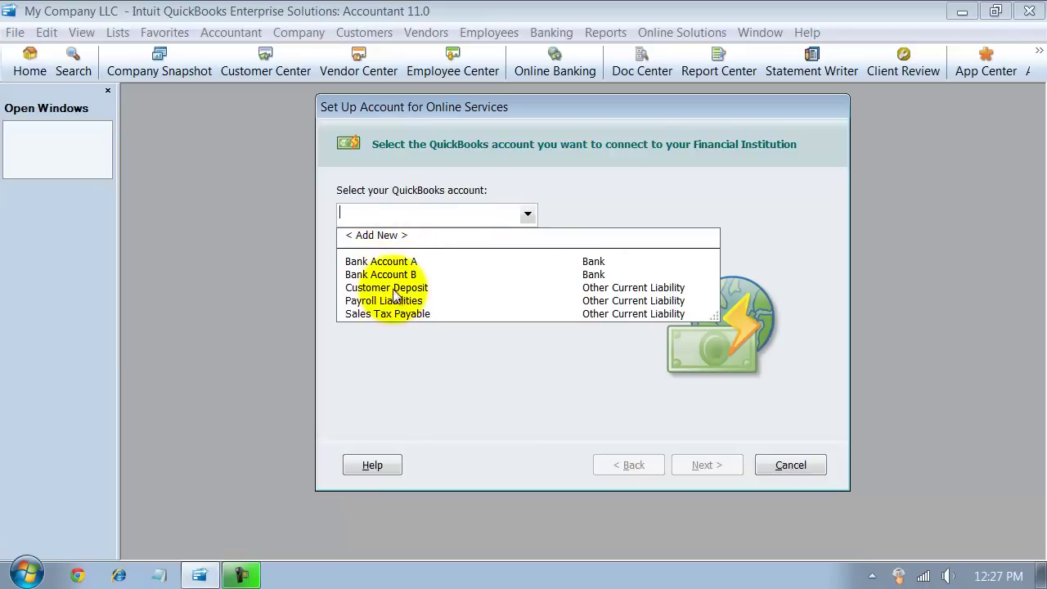
click(381, 261)
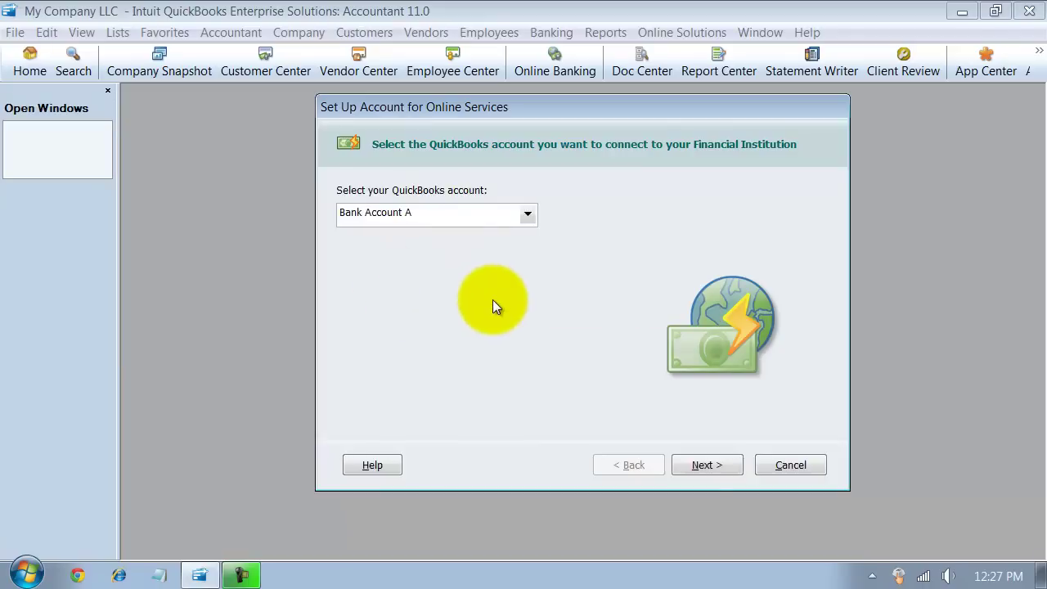
click(727, 466)
Look up Bank of America and Chase in the list of financial institutions for Bank Account A
click(426, 246)
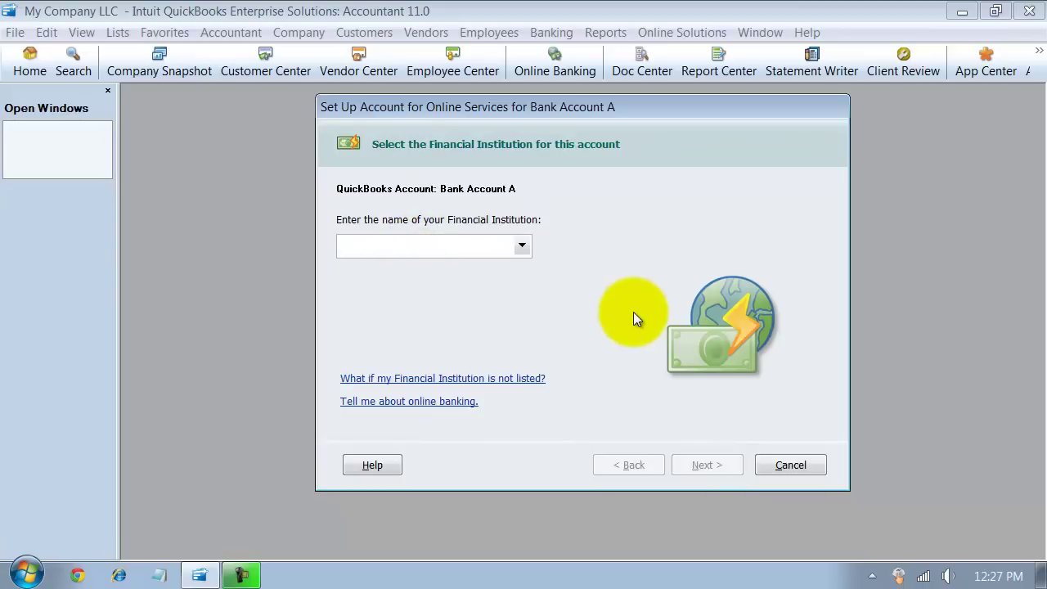
text(Bank)
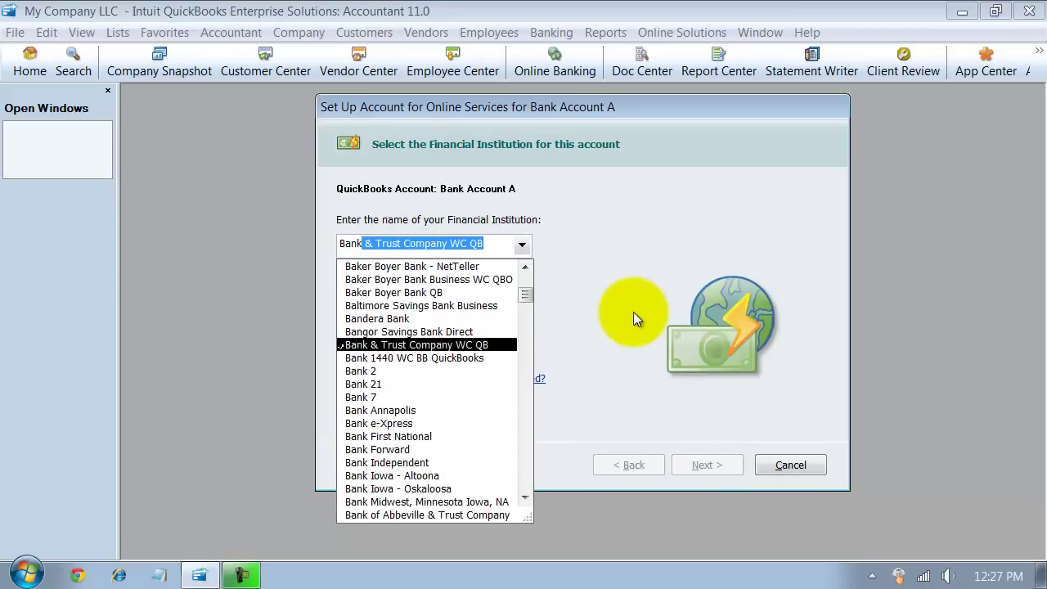
text( of A)
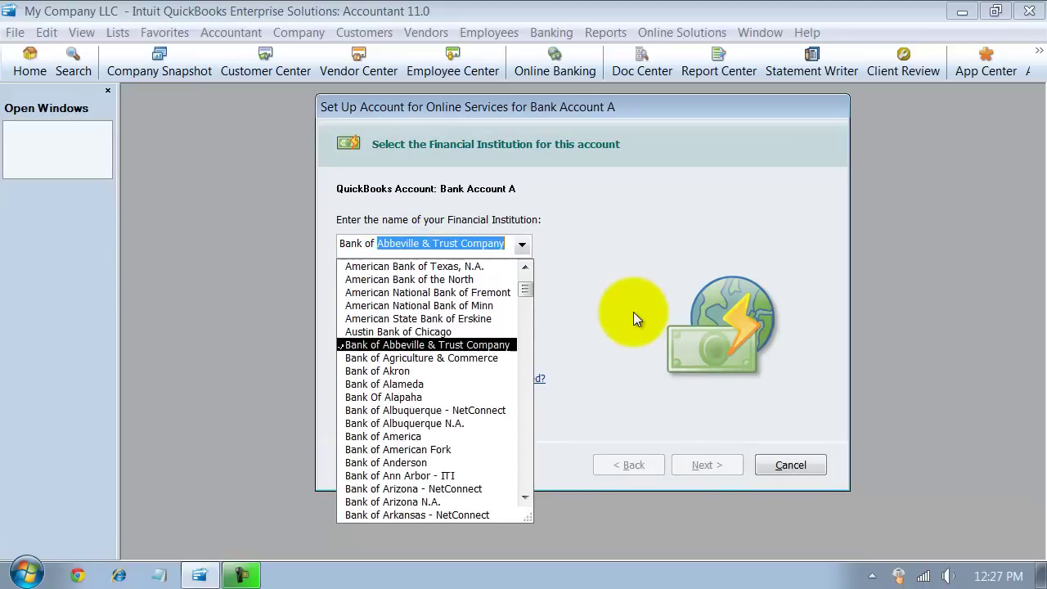
text(merica)
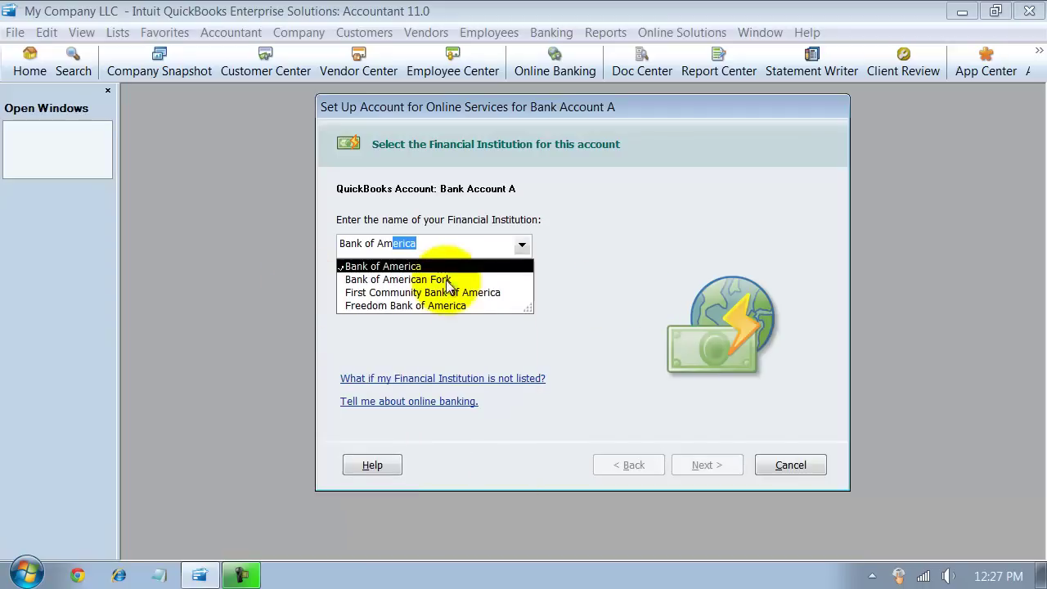
drag(419, 243, 310, 245)
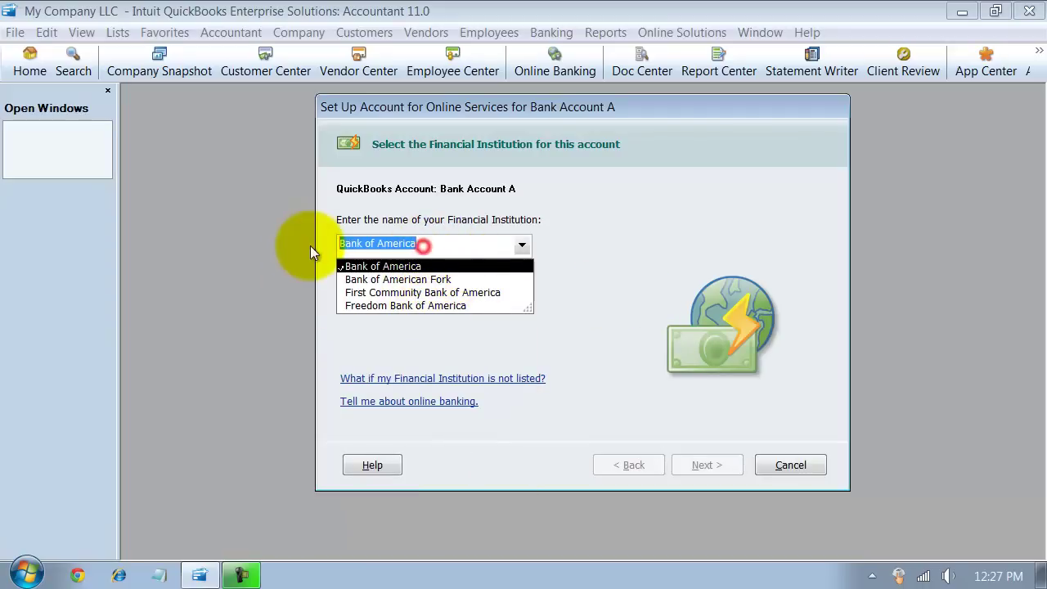
text(Chase)
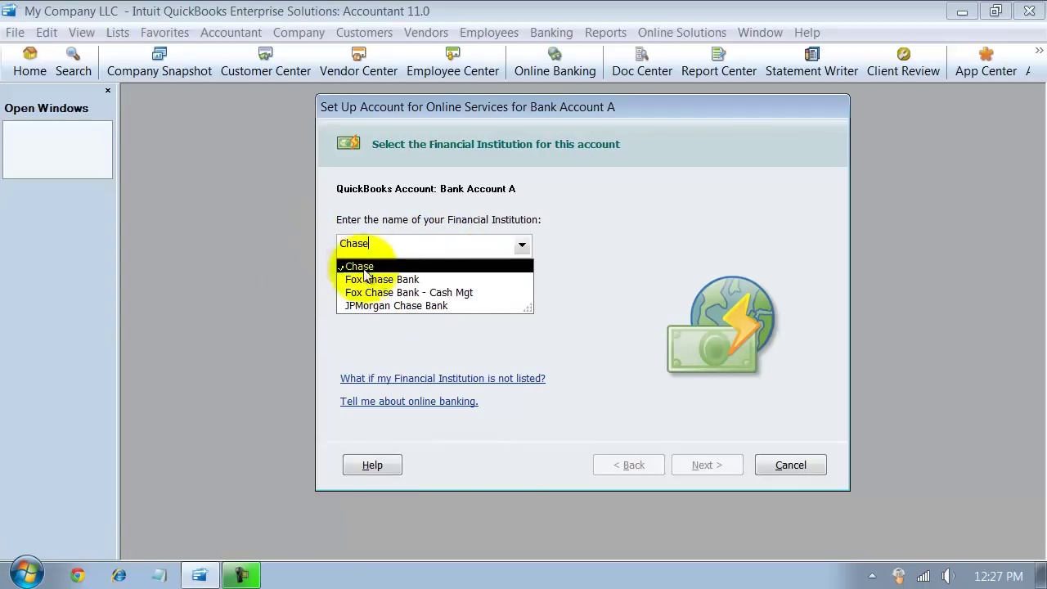
Set Wells Fargo Bank as the financial institution for Bank Account A and continue to the connection options
drag(407, 243, 248, 259)
text(wells)
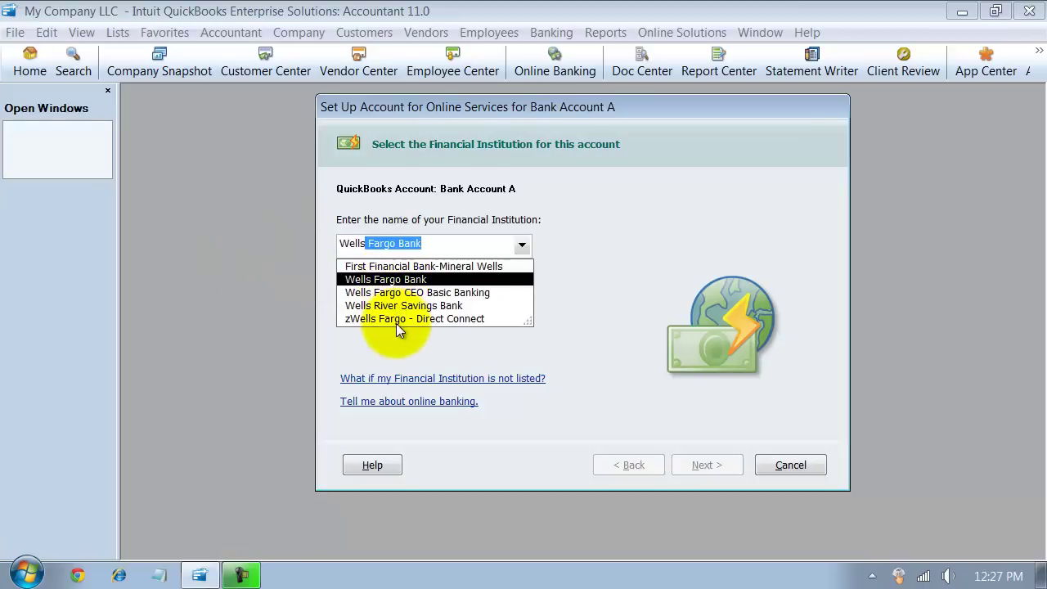
click(406, 279)
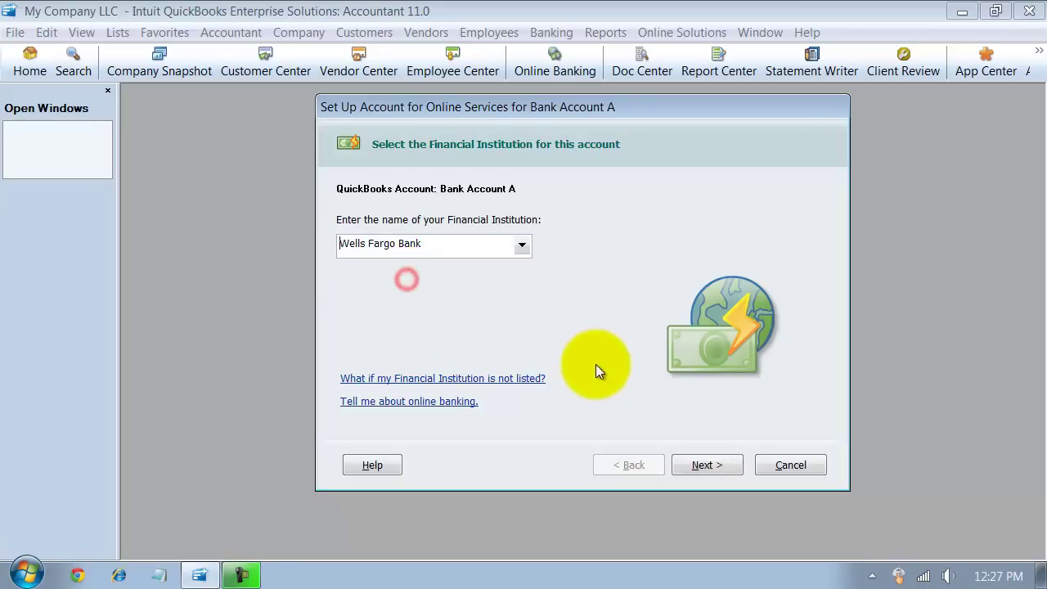
click(727, 471)
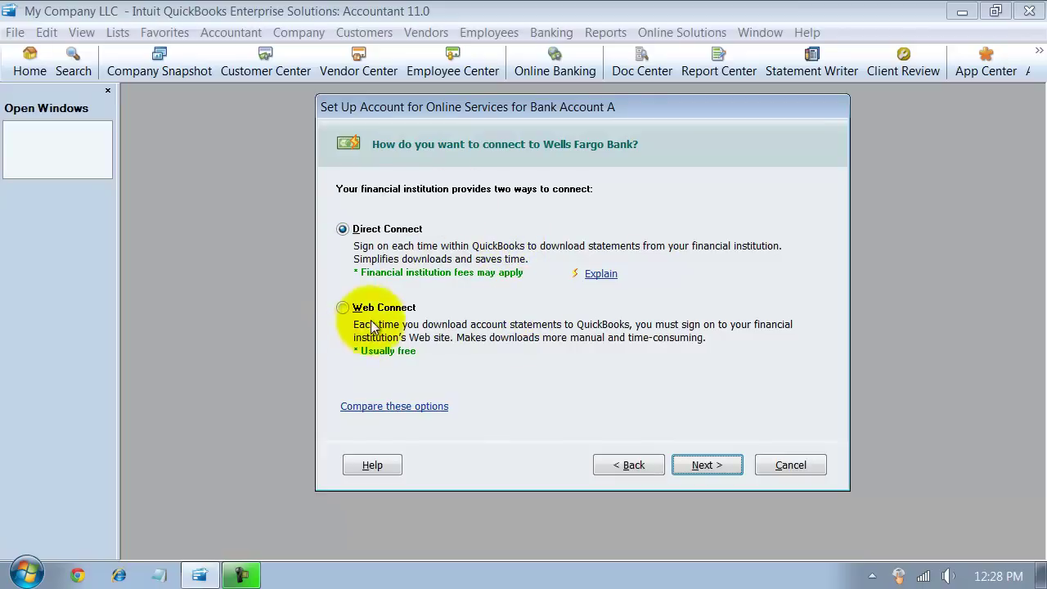
Compare Direct Connect with Web Connect, continue with Web Connect to the bank website instructions, and cancel the setup there
click(342, 309)
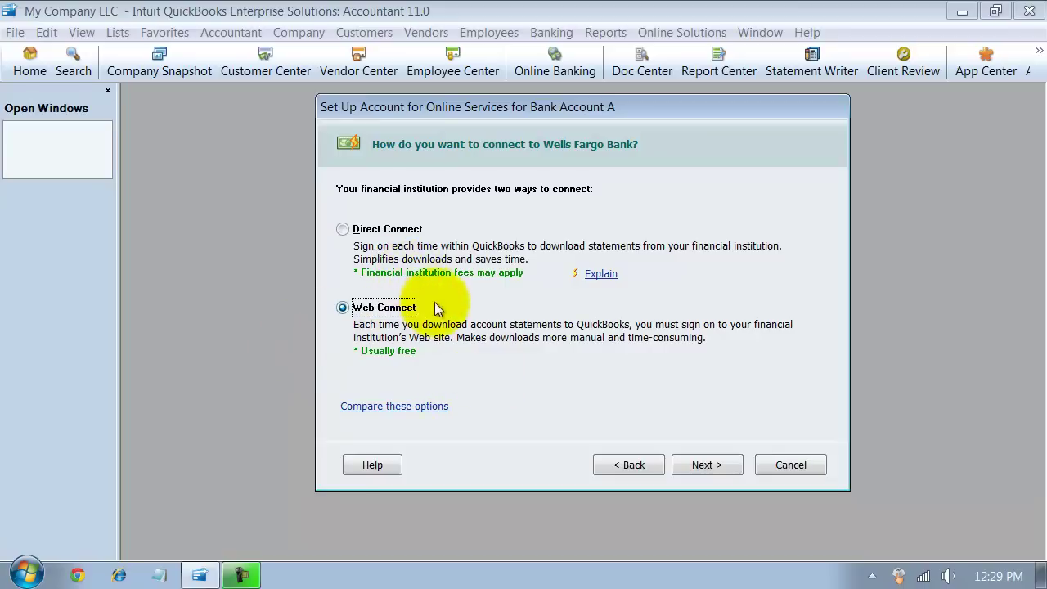
click(344, 230)
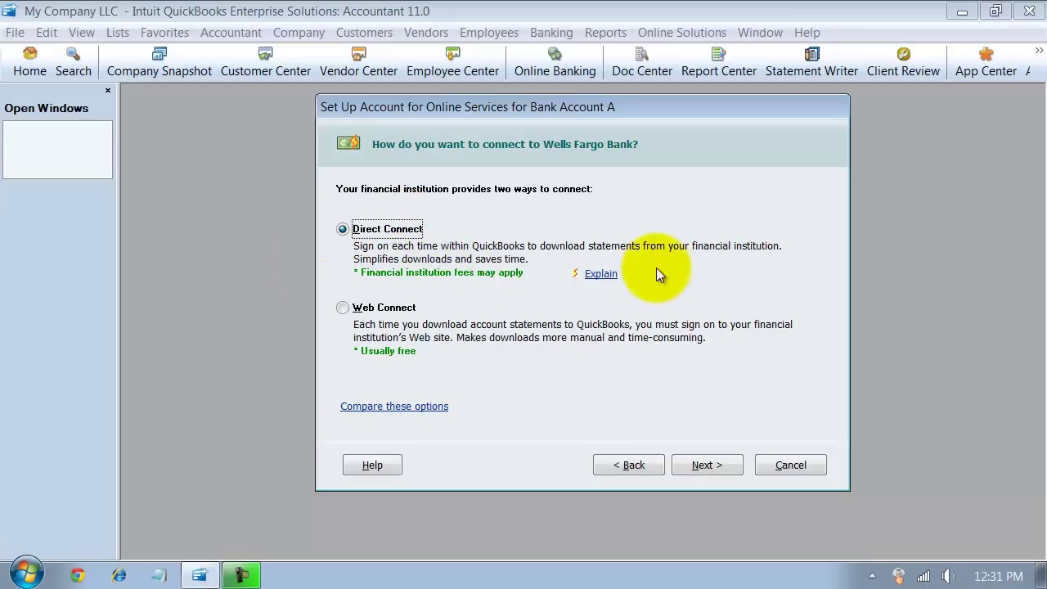
click(357, 283)
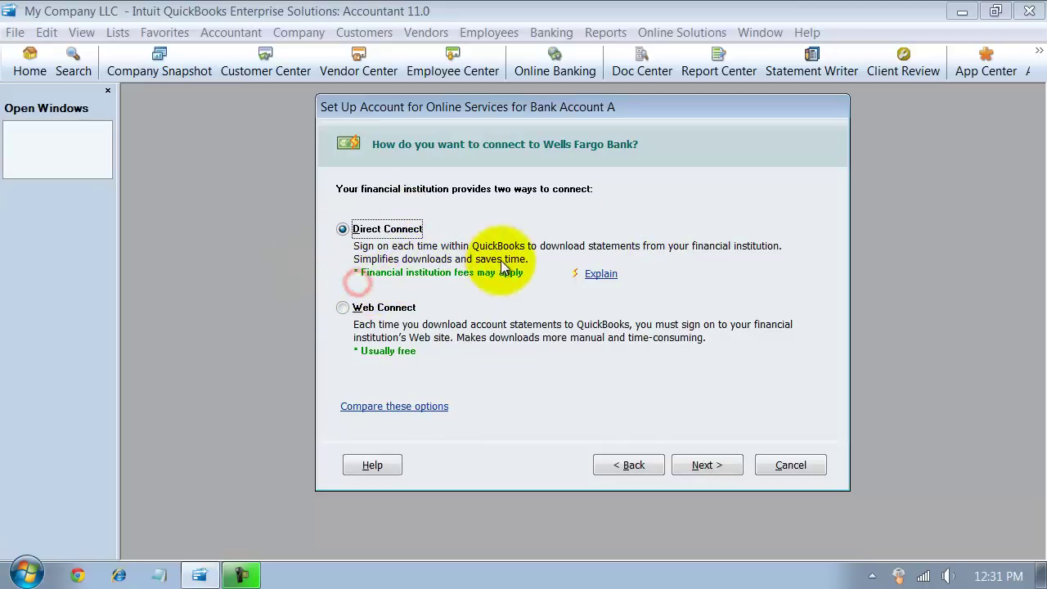
click(342, 309)
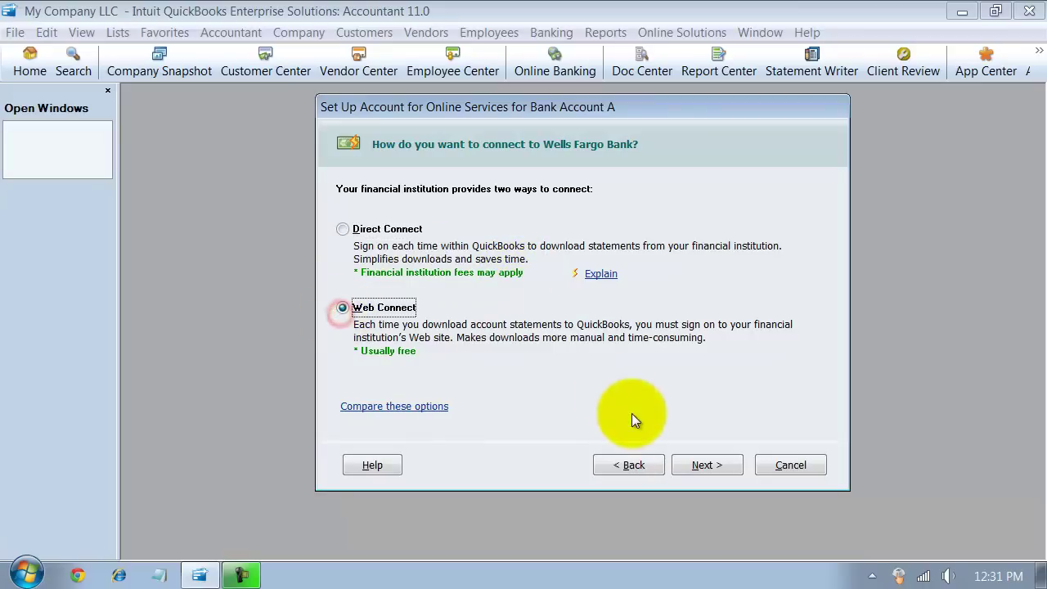
click(696, 464)
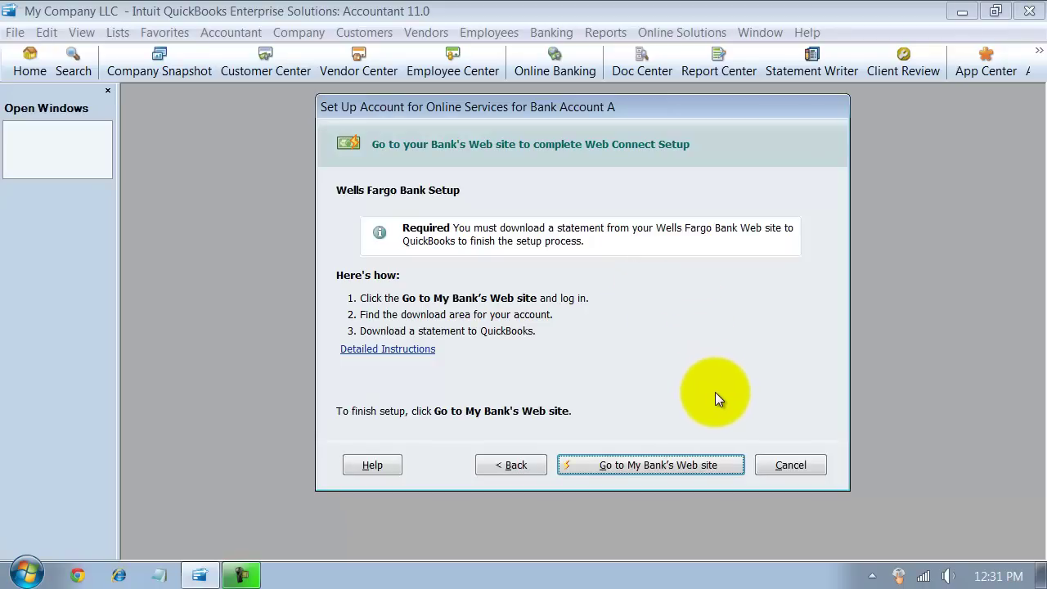
click(800, 463)
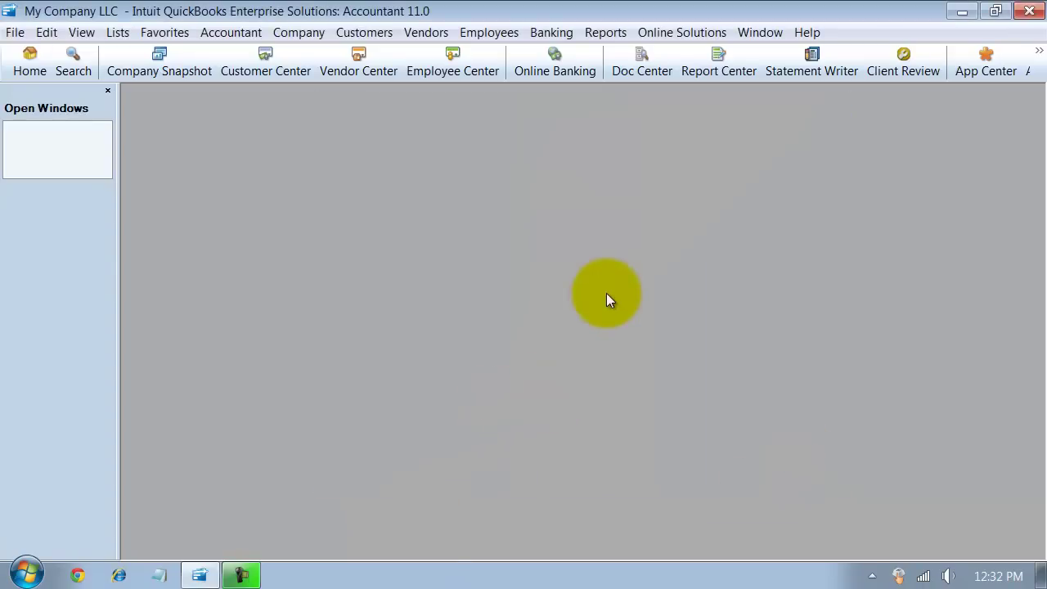